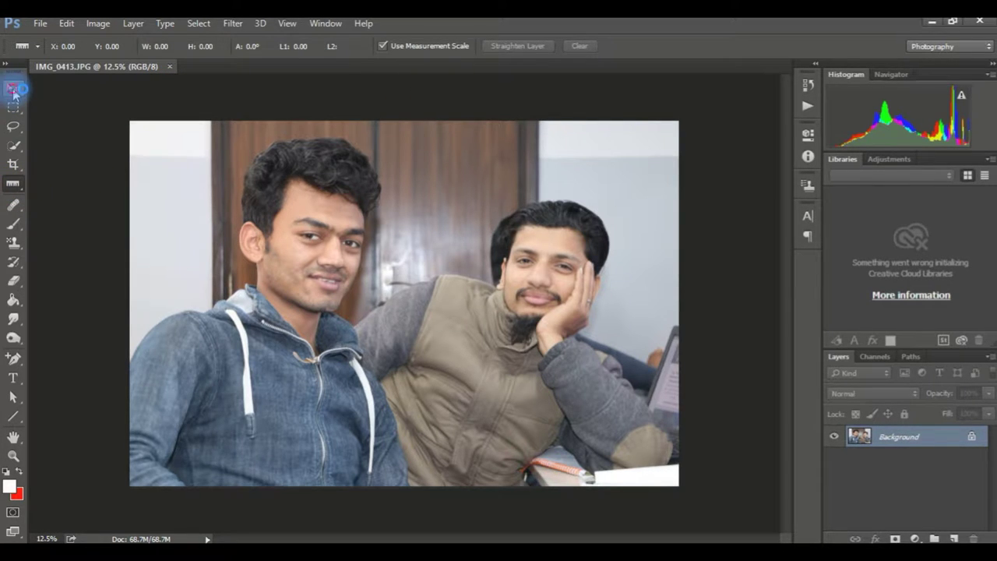
Switch from the Ruler tool to the Move tool and open the View menu
click(14, 88)
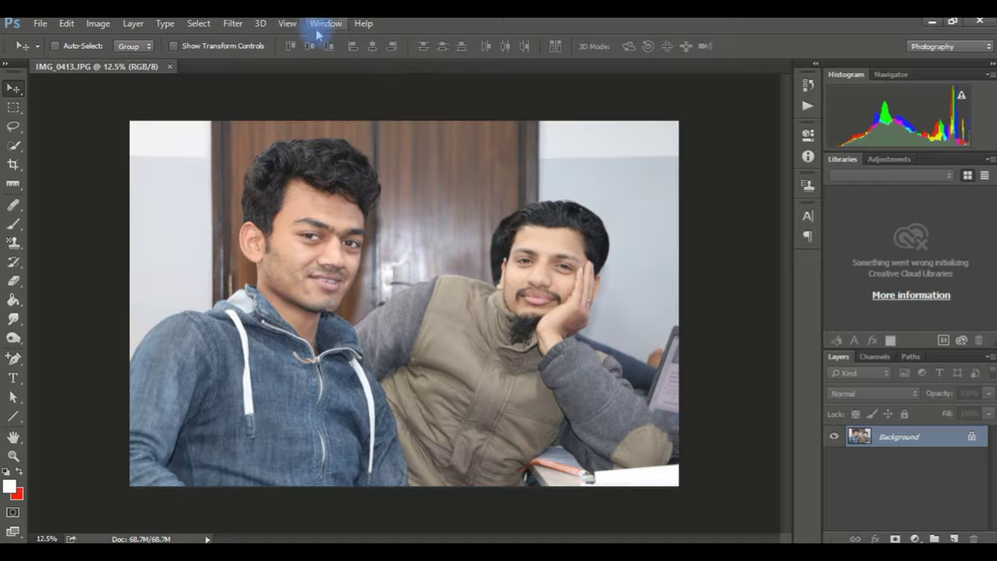
click(288, 24)
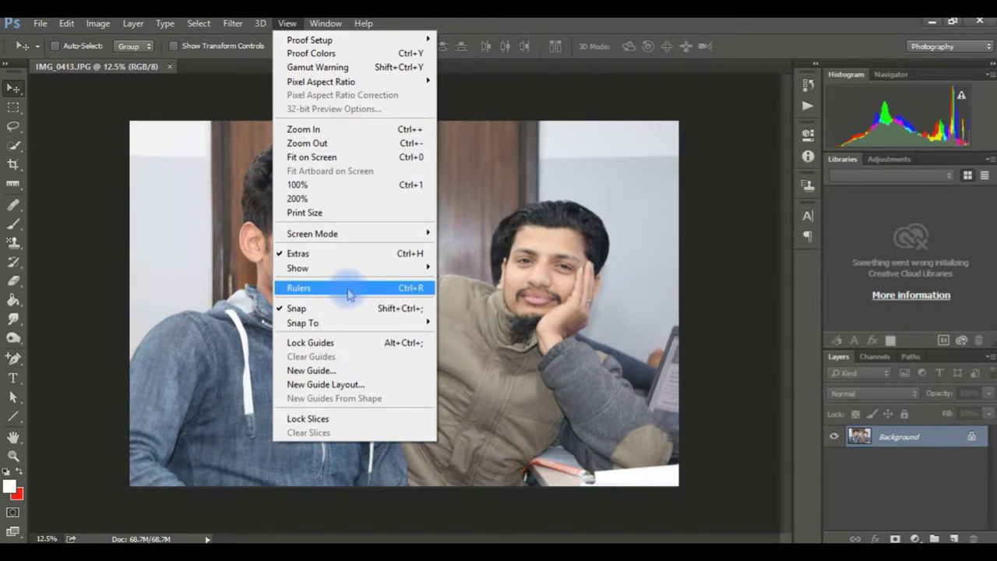
Turn on View > Rulers so inch rulers frame the photo, then open the ruler units menu
click(348, 294)
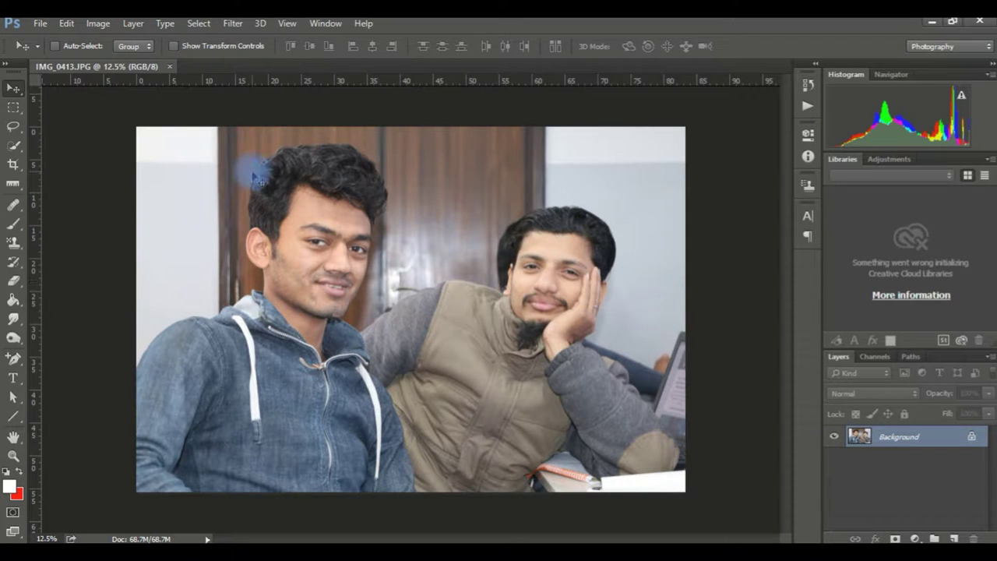
right_click(286, 88)
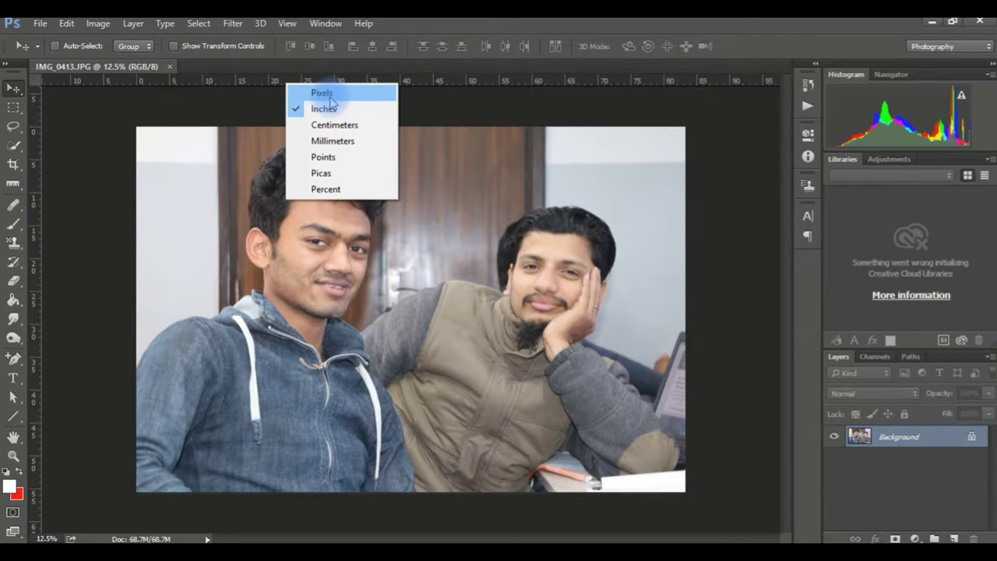
Change the ruler units from inches to Pixels
click(324, 94)
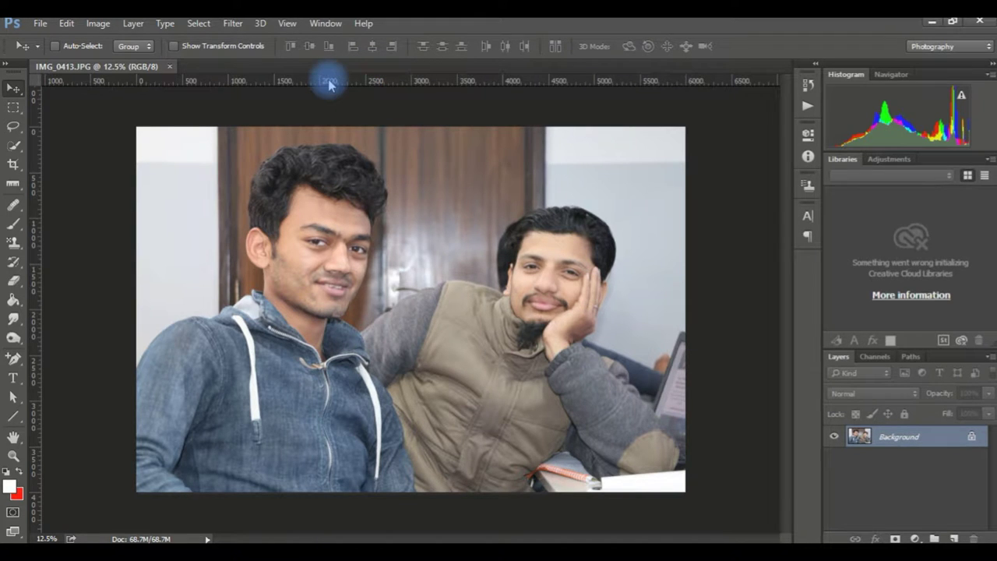
Drag four vertical and four horizontal guides from the rulers to grid the photo
drag(327, 88, 333, 145)
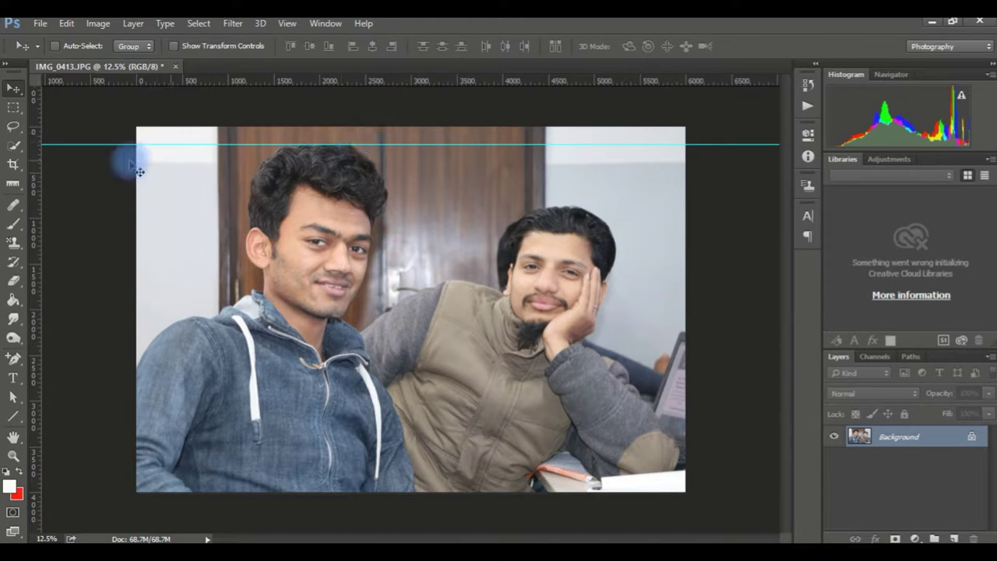
drag(35, 223, 244, 269)
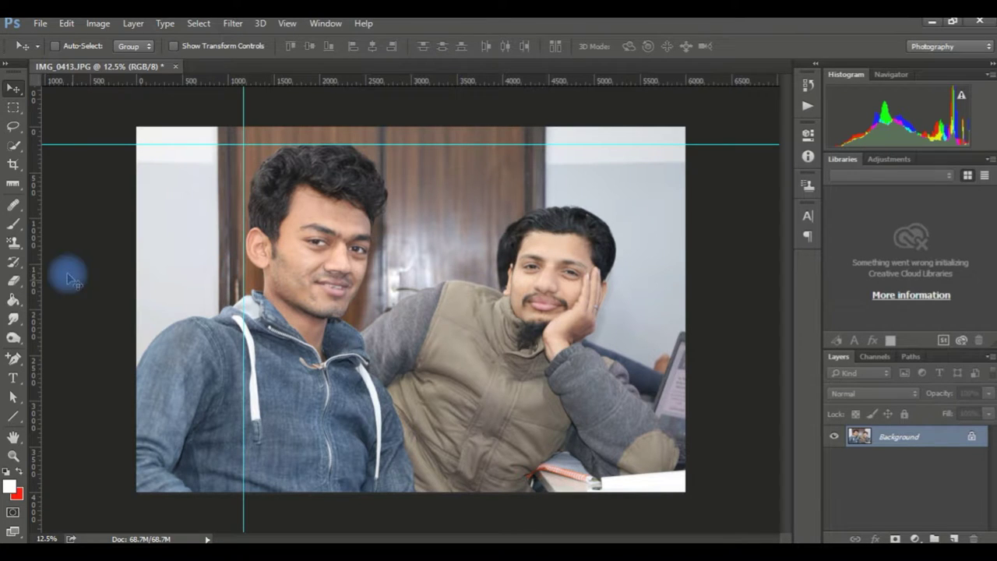
mouse_move(35, 254)
mouse_down()
mouse_move(163, 286)
mouse_move(386, 290)
mouse_up()
drag(312, 80, 311, 318)
drag(36, 350, 501, 366)
drag(41, 350, 613, 337)
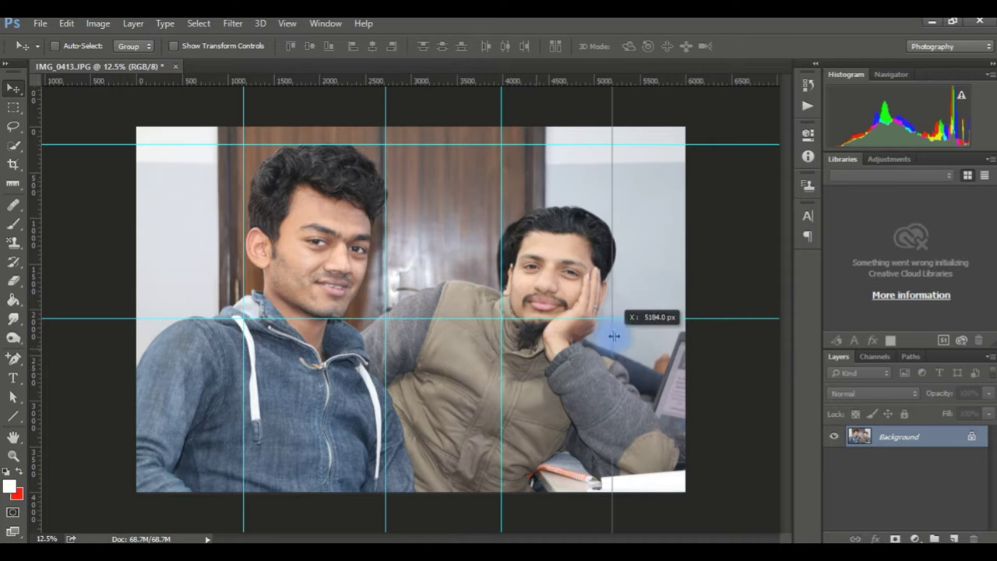
drag(613, 337, 614, 337)
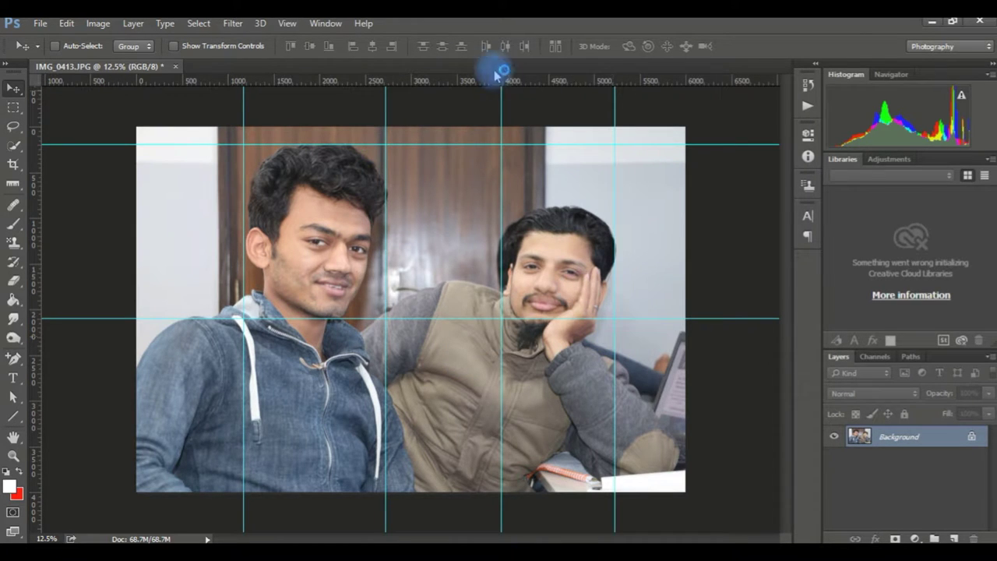
drag(481, 80, 503, 205)
drag(443, 81, 464, 332)
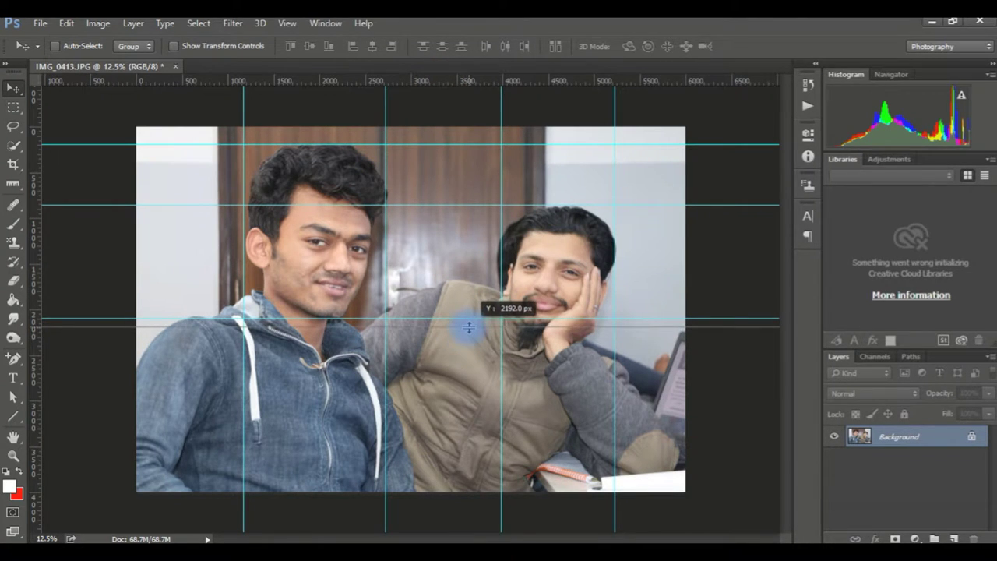
drag(464, 331, 464, 326)
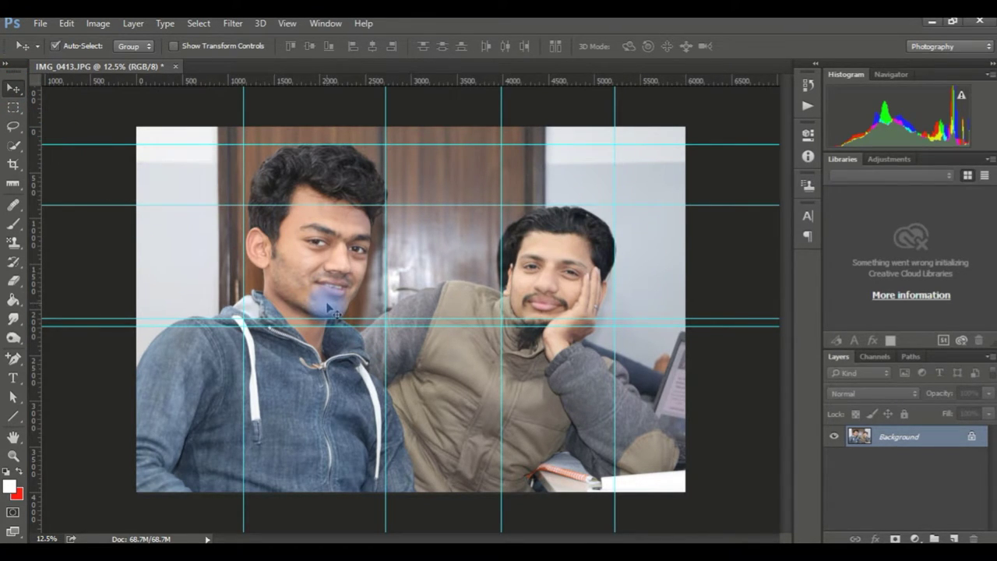
Zoom in and drag the duplicate horizontal guide near the chins back onto the ruler
scroll(355, 321, up, 1)
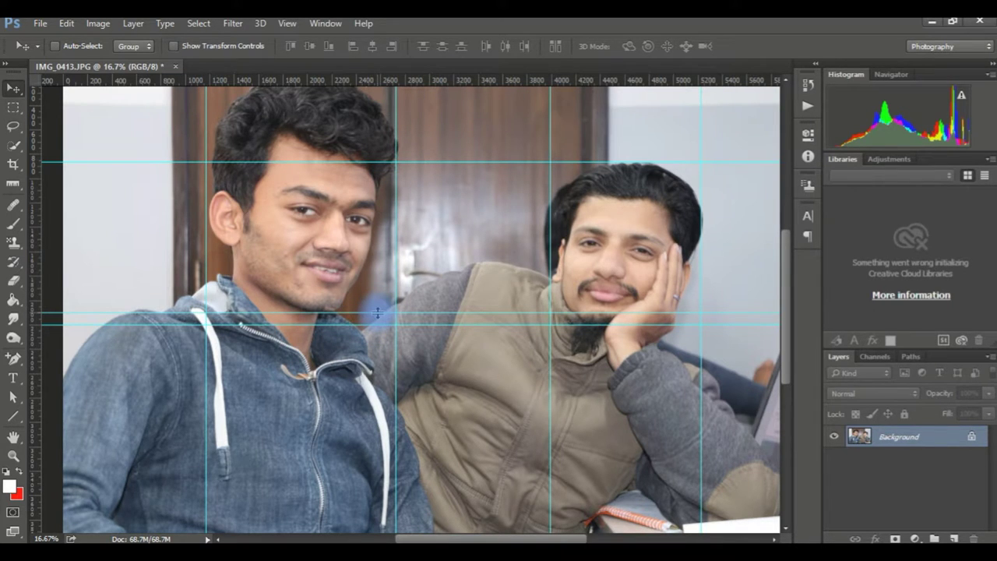
mouse_move(377, 313)
mouse_down()
mouse_move(367, 323)
mouse_move(355, 538)
mouse_move(460, 54)
mouse_move(456, 24)
mouse_up()
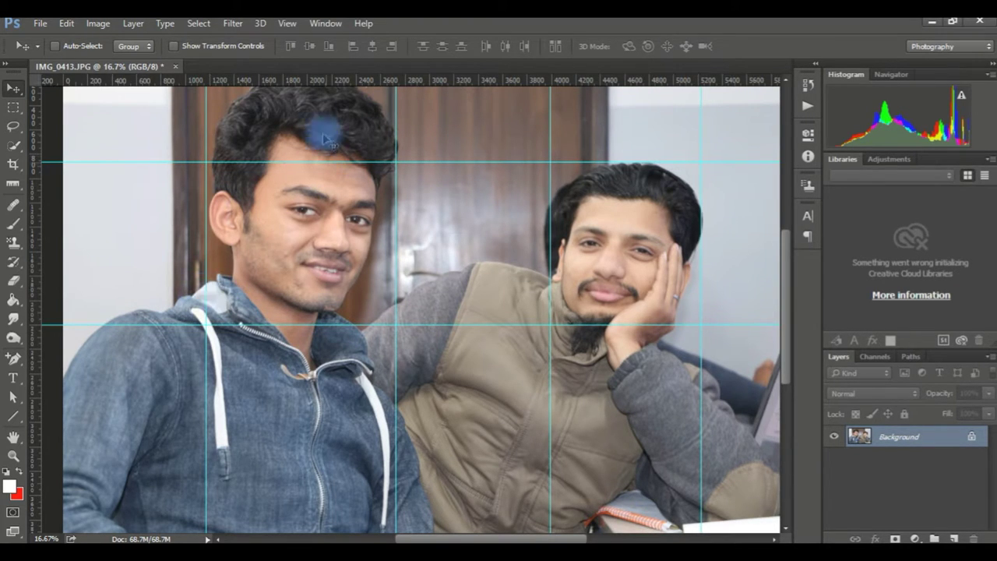
scroll(375, 304, down, 2)
scroll(373, 302, down, 3)
scroll(245, 104, up, 2)
Lock the guides with View > Lock Guides, test a drag, and dismiss the locked-layer warning
scroll(273, 62, up, 1)
click(288, 23)
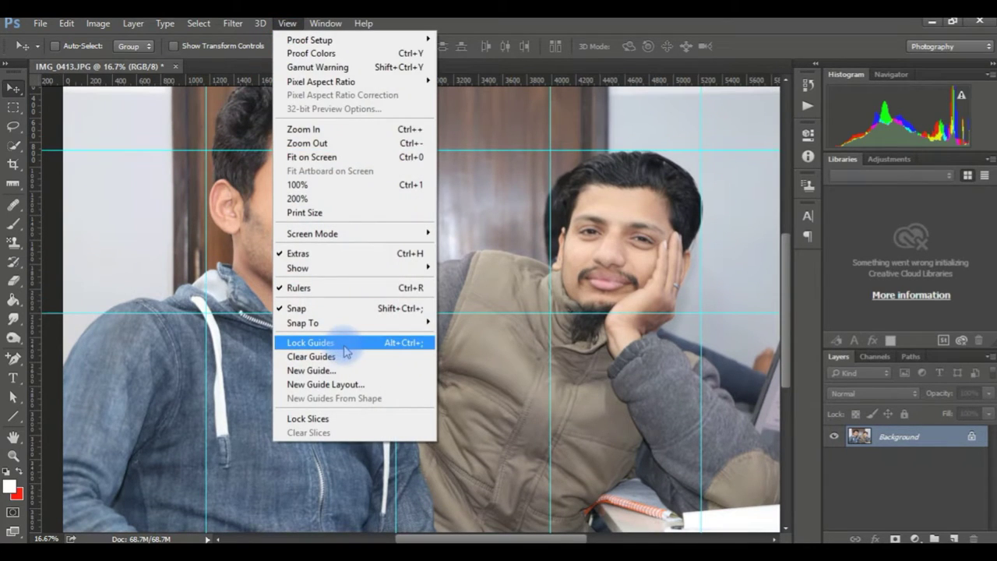
click(343, 342)
click(395, 221)
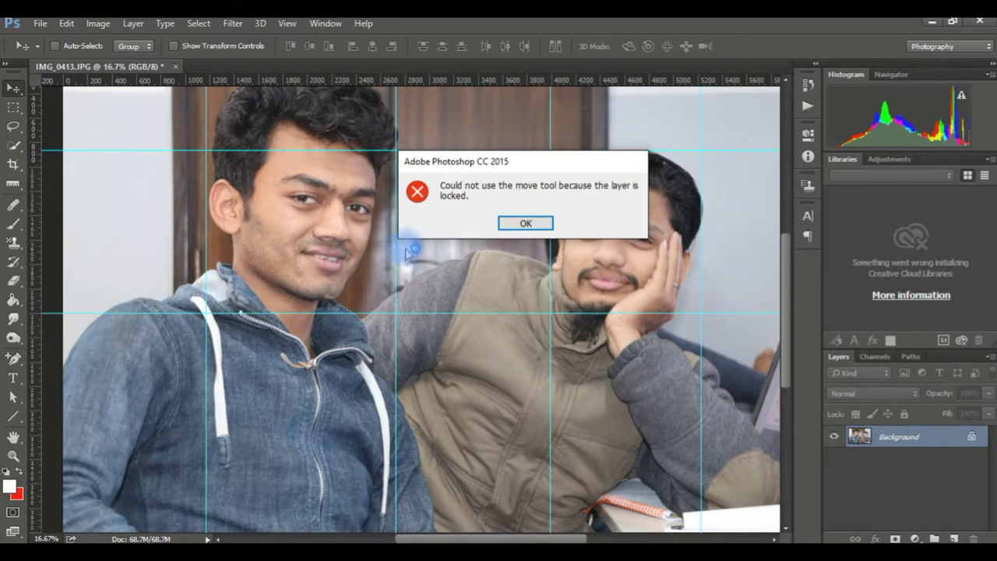
click(527, 224)
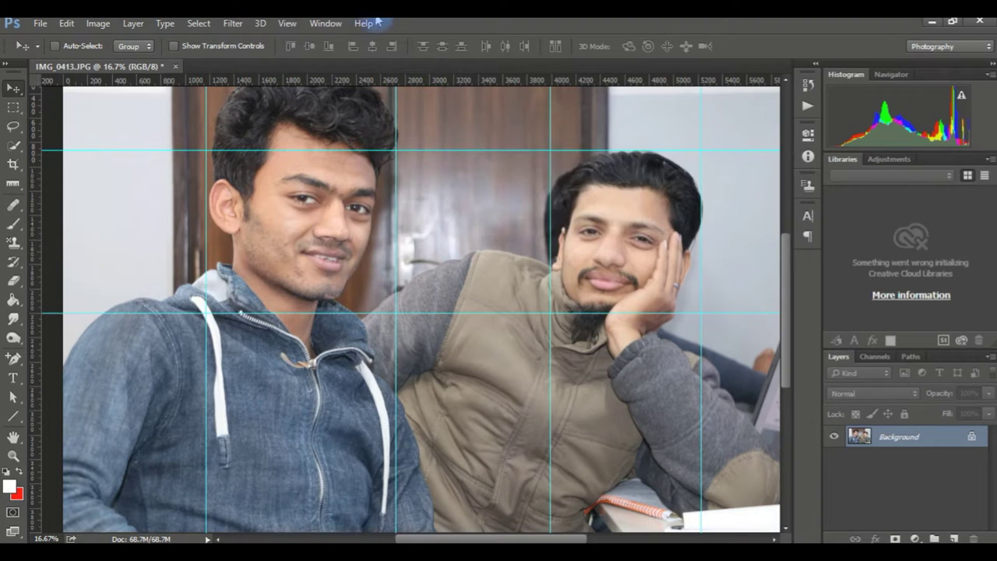
Unlock the guides again and hide the rulers with Ctrl+R
click(288, 23)
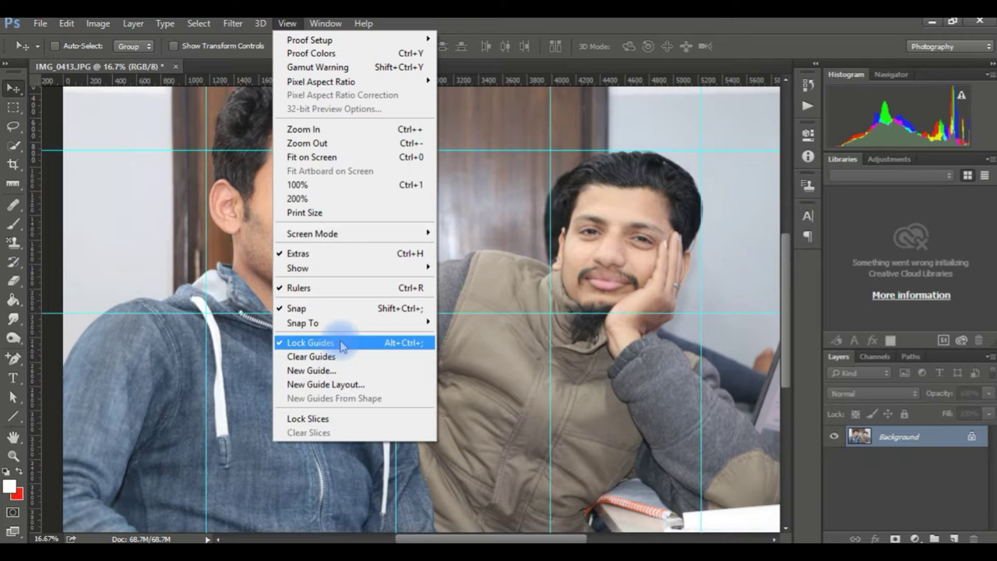
click(342, 343)
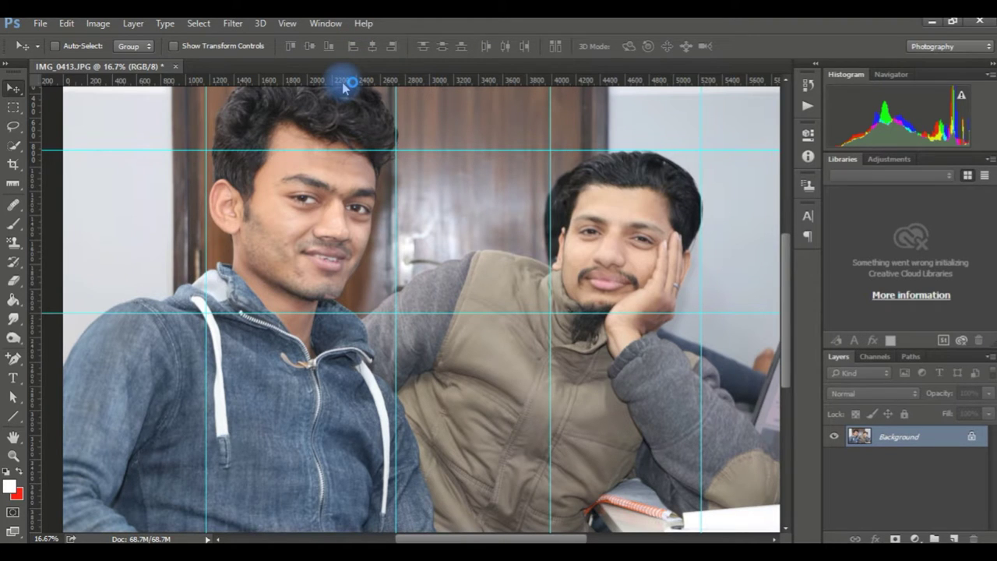
key(ctrl+r)
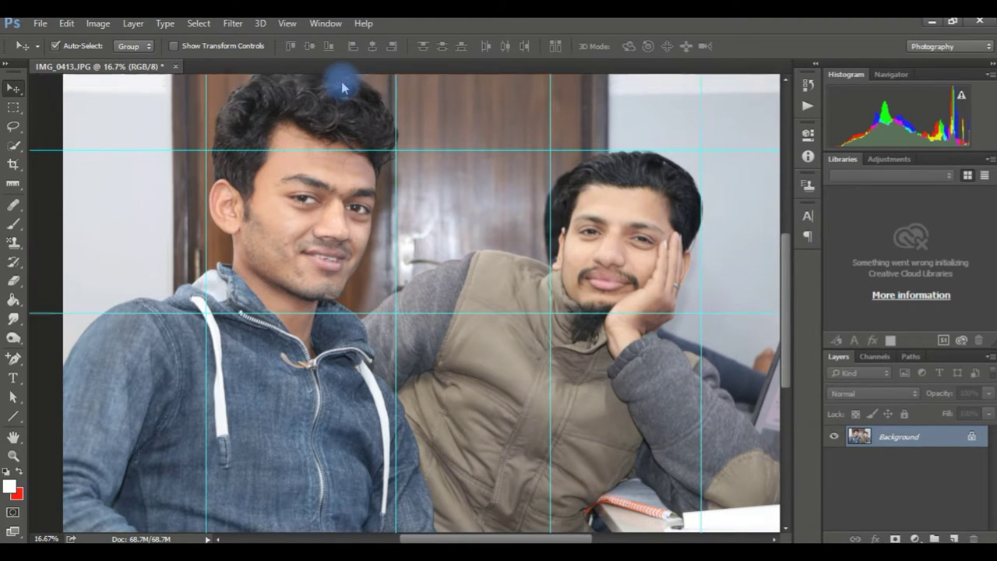
Show the rulers again and draw a Ruler tool line reading 1265.15 px at 2.4°
key(ctrl+r)
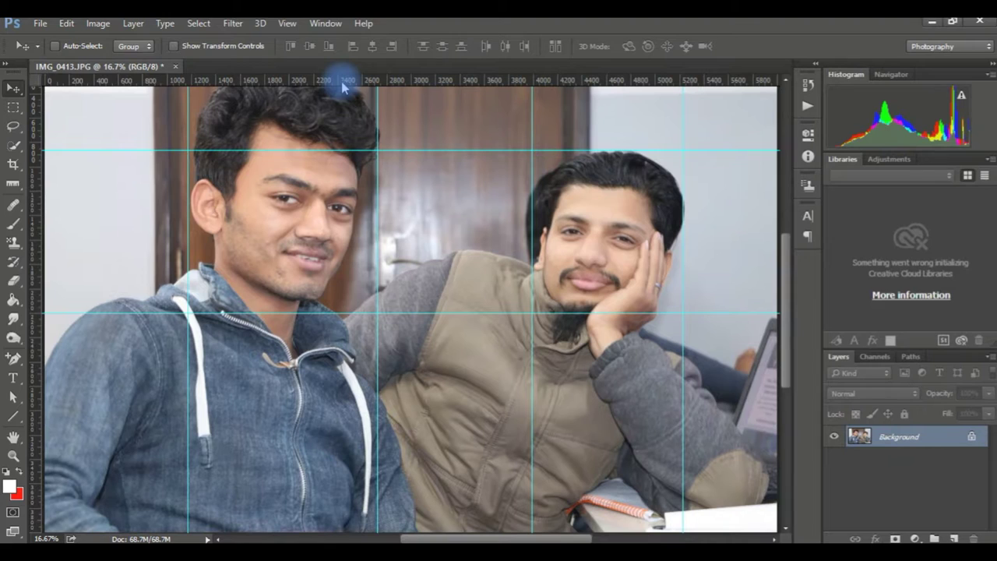
click(23, 185)
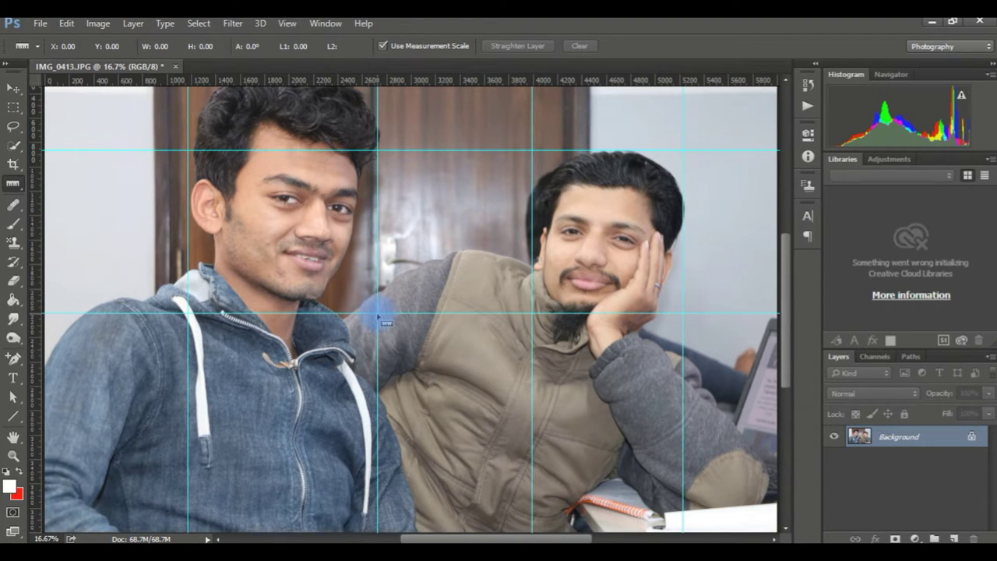
mouse_move(380, 315)
mouse_down()
mouse_move(534, 155)
mouse_move(524, 167)
mouse_up()
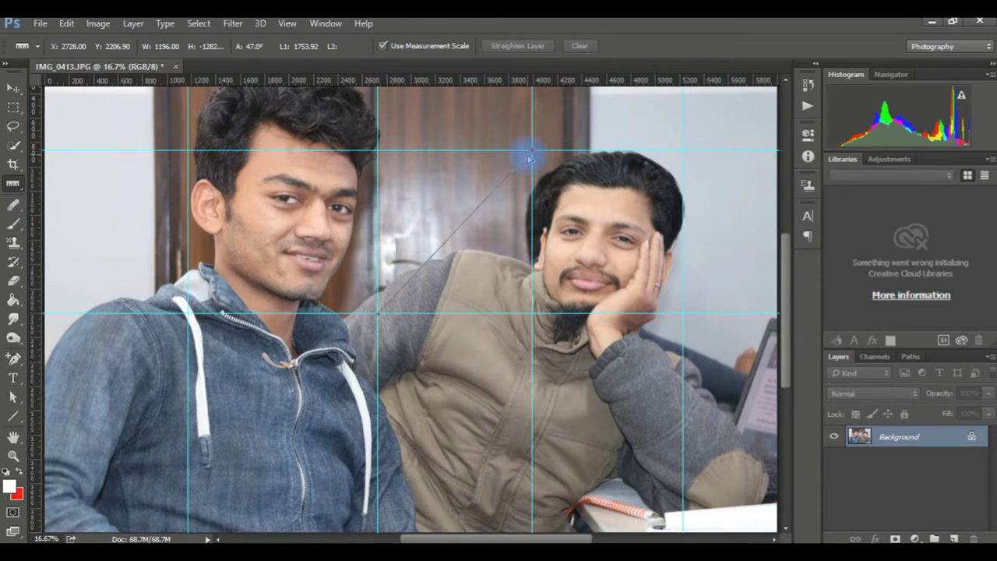
mouse_move(524, 167)
mouse_down()
mouse_move(396, 158)
mouse_move(463, 145)
mouse_move(517, 147)
mouse_move(399, 159)
mouse_move(530, 149)
mouse_move(545, 208)
mouse_move(525, 448)
mouse_move(532, 311)
mouse_up()
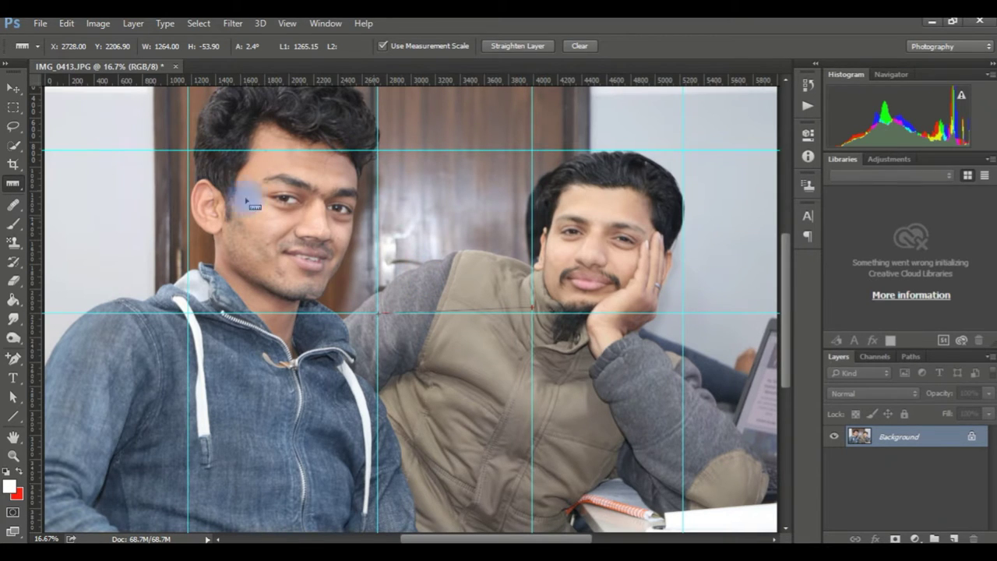
Clear the measurement line, remove all guides with View > Clear Guides, and zoom out
click(581, 45)
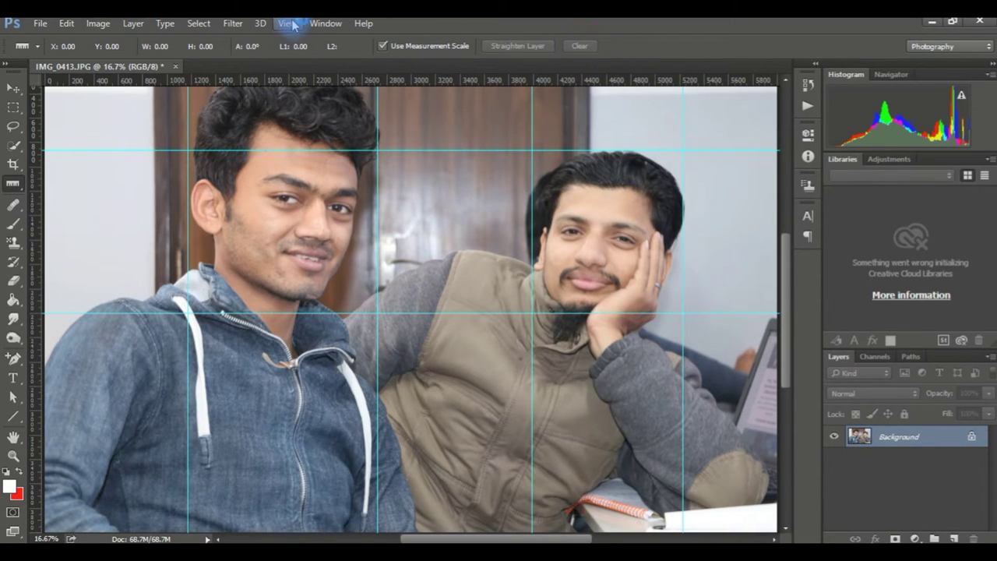
click(289, 23)
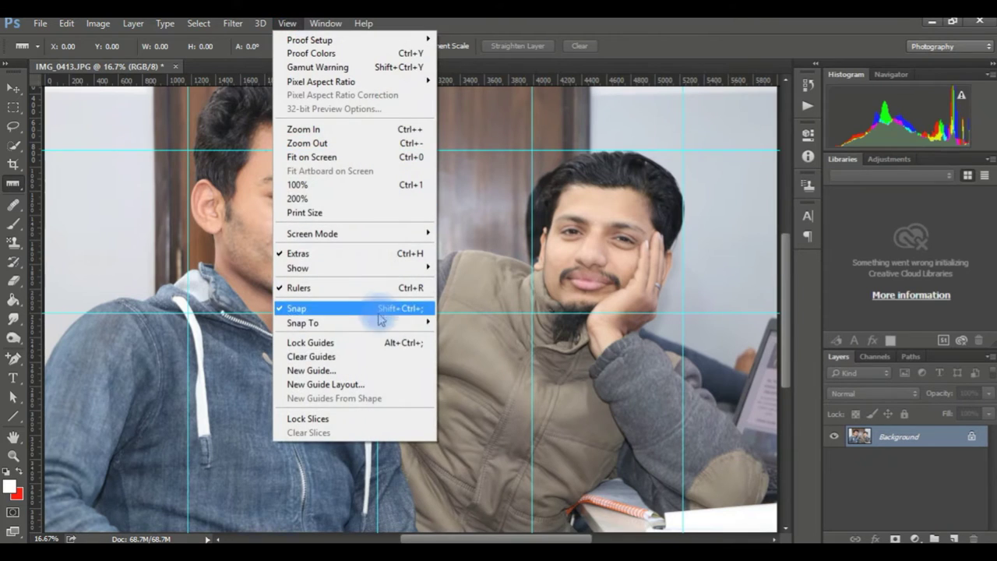
click(370, 359)
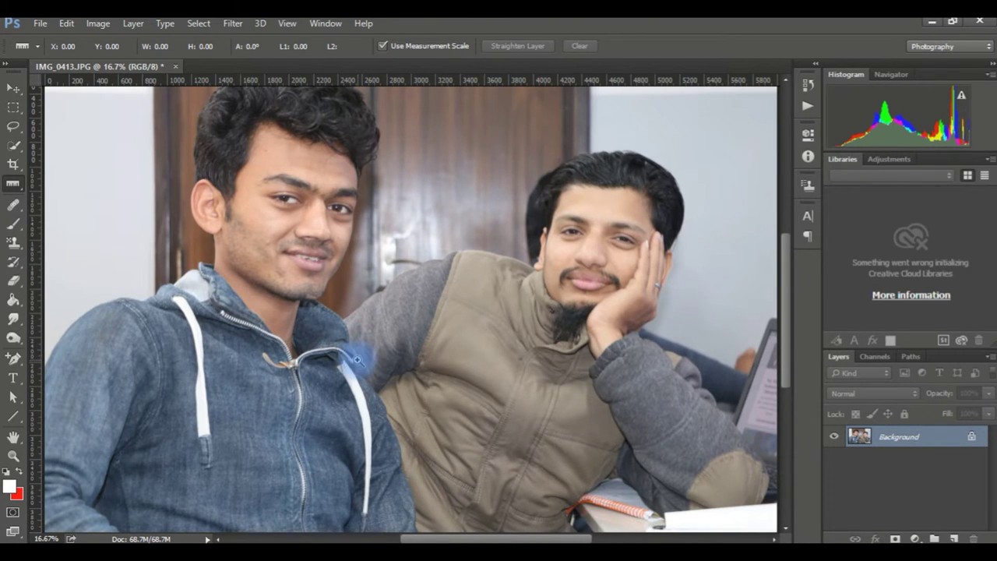
key(ctrl+minus)
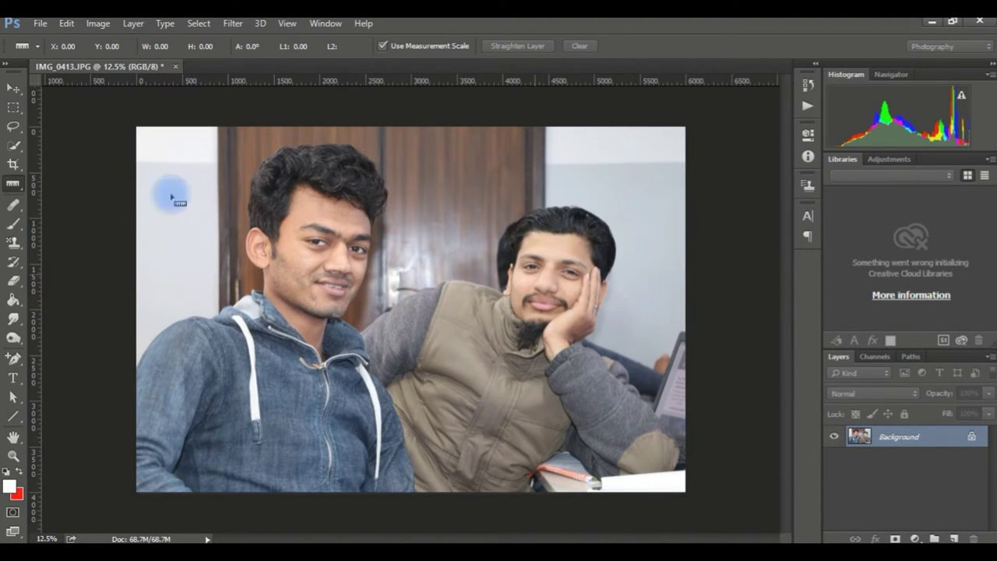
mouse_move(39, 269)
mouse_down()
mouse_move(576, 273)
mouse_move(412, 294)
mouse_move(423, 300)
mouse_move(416, 321)
mouse_up()
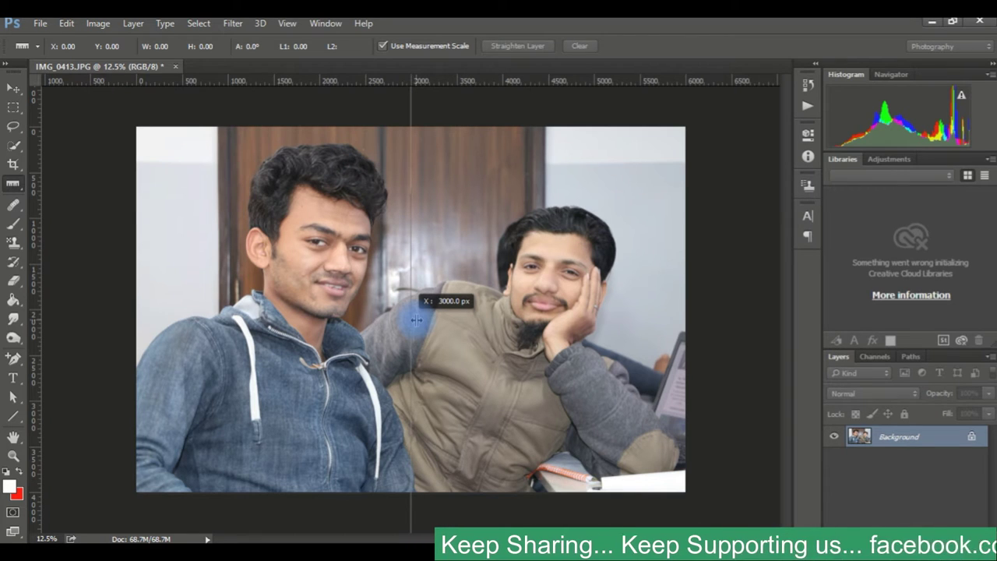
drag(417, 319, 18, 356)
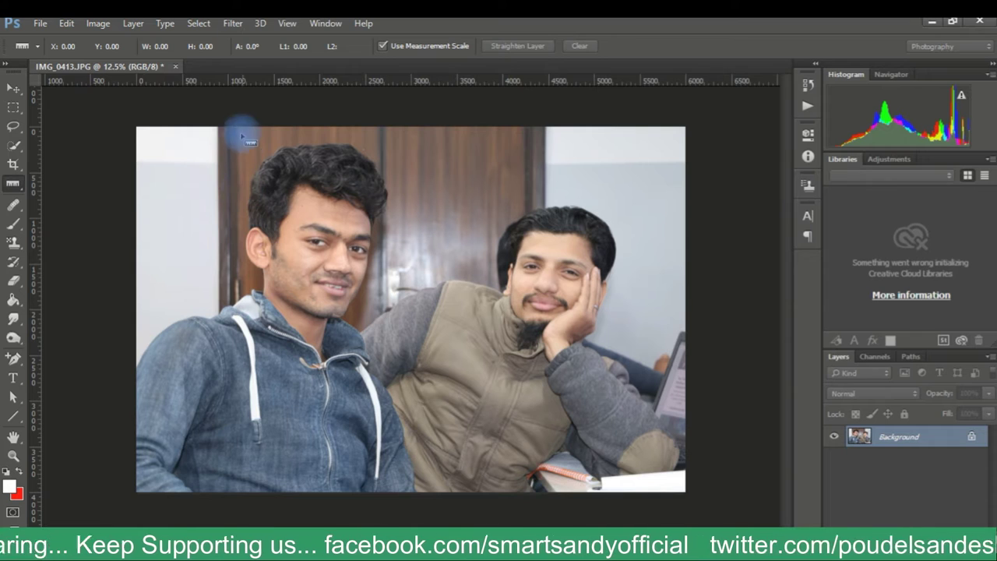
mouse_move(252, 78)
mouse_down()
mouse_move(289, 271)
mouse_move(303, 51)
mouse_up()
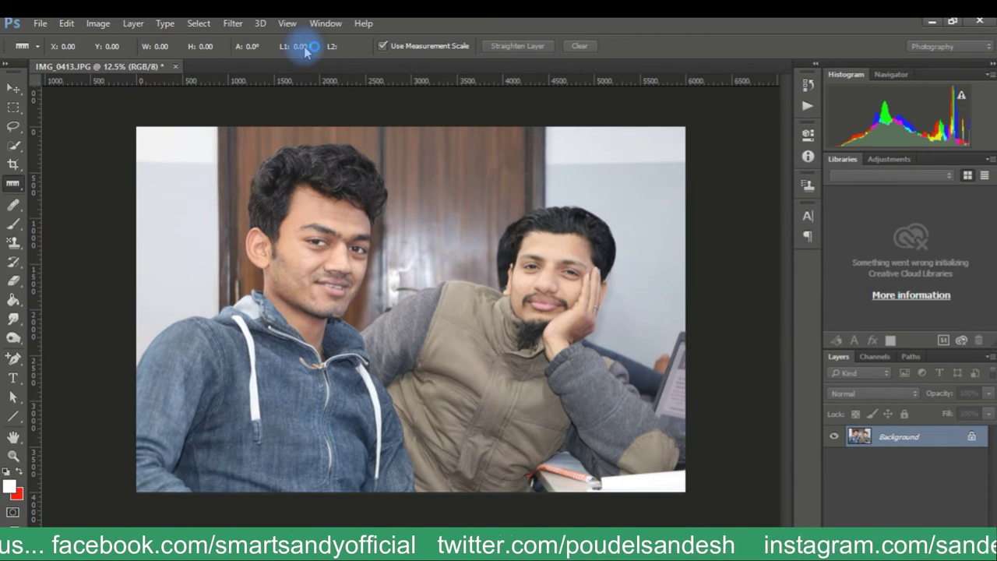
Create a Horizontal guide at position 50% through View > New Guide
click(287, 23)
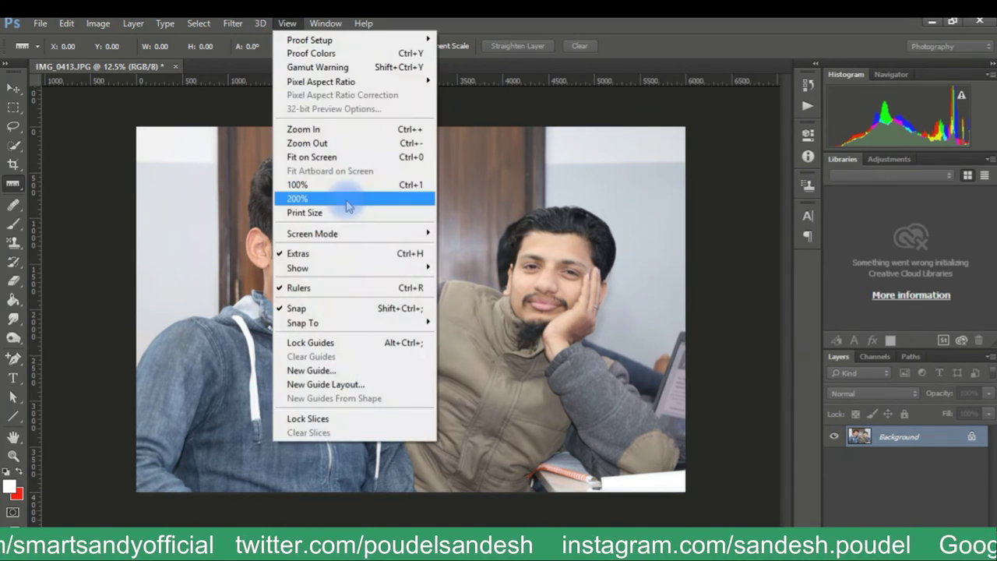
click(382, 371)
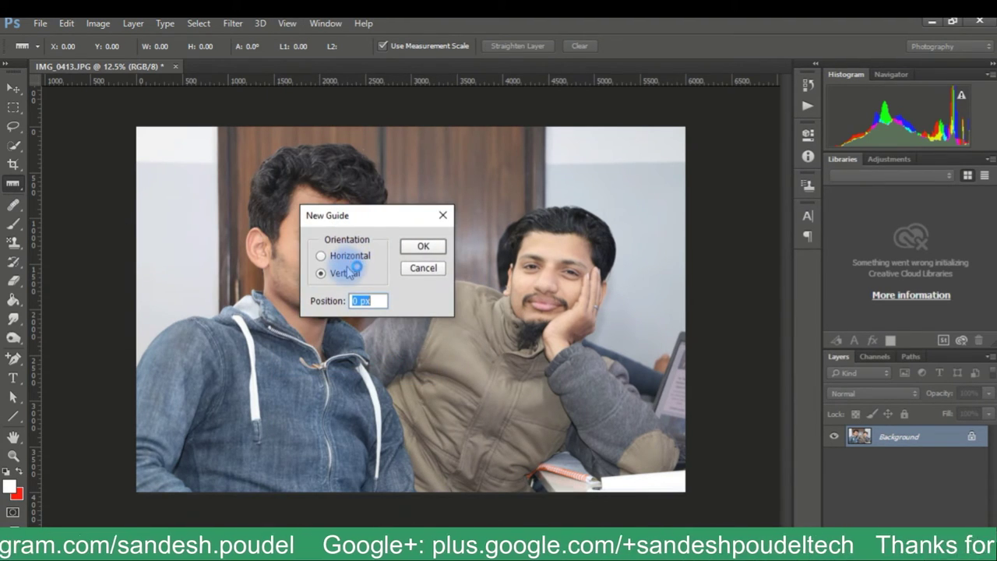
click(346, 257)
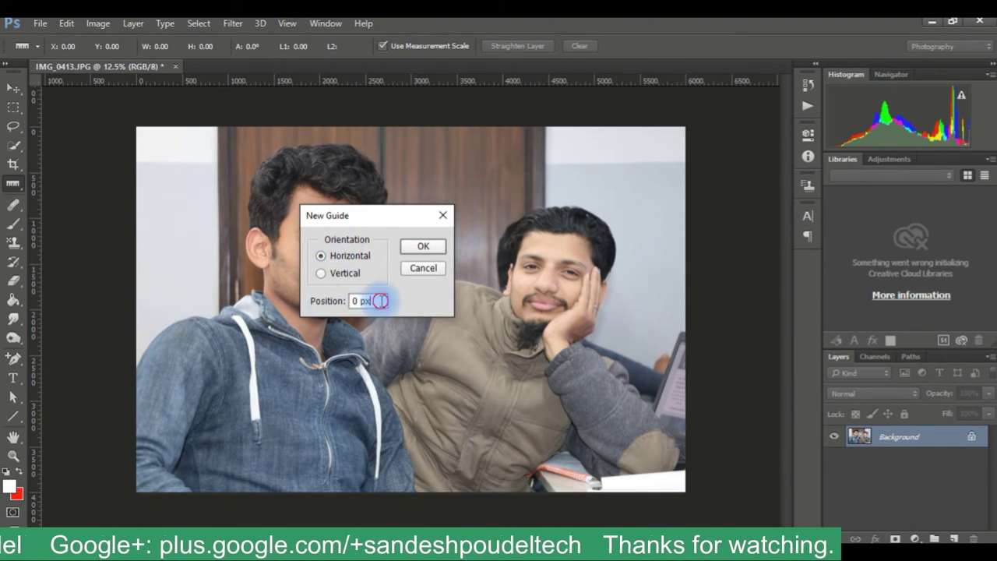
text(50)
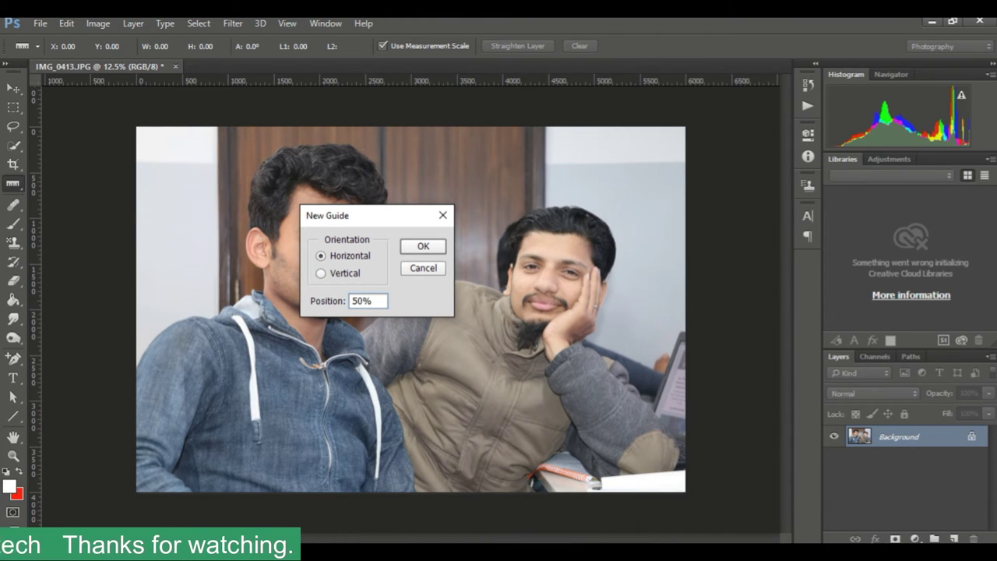
key(Return)
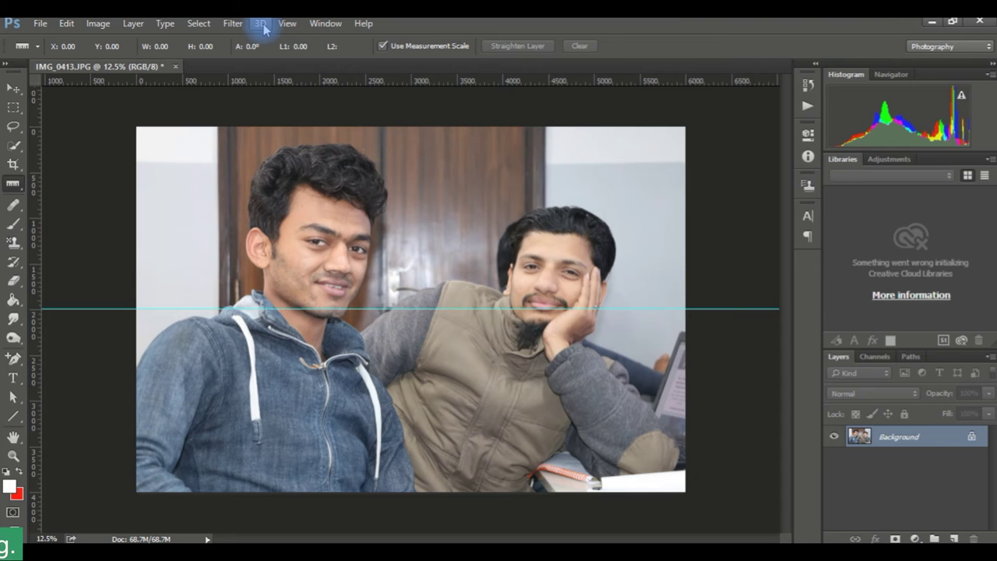
click(286, 23)
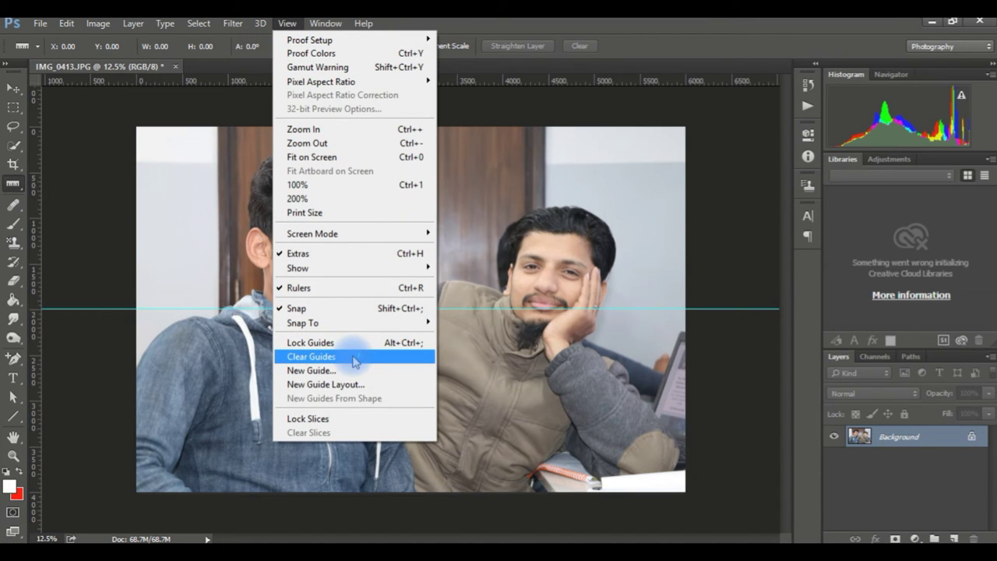
Add a Vertical guide at 50%, then clear both centre guides with View > Clear Guides
click(363, 370)
click(321, 273)
click(384, 304)
drag(384, 305, 318, 306)
text(50)
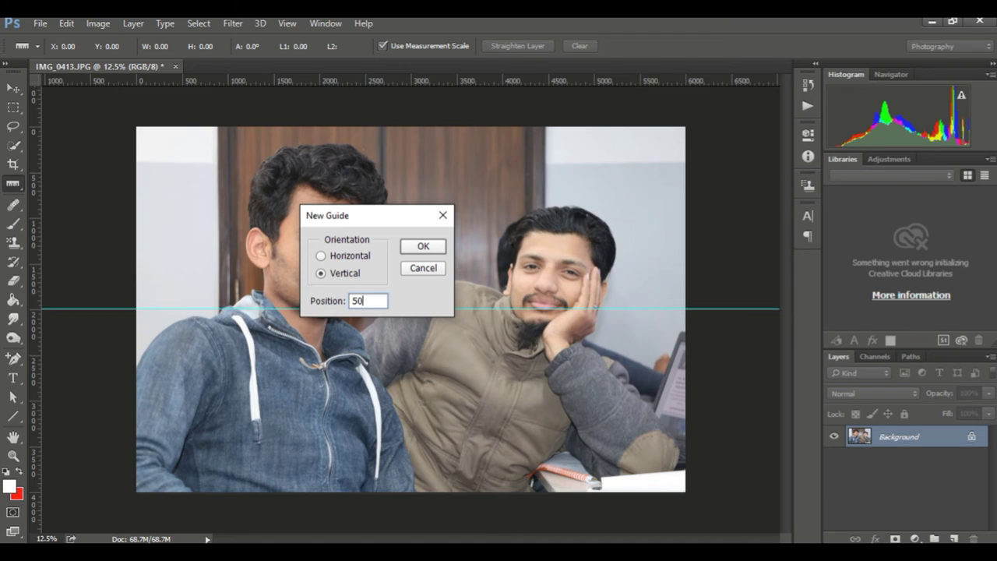
key(Return)
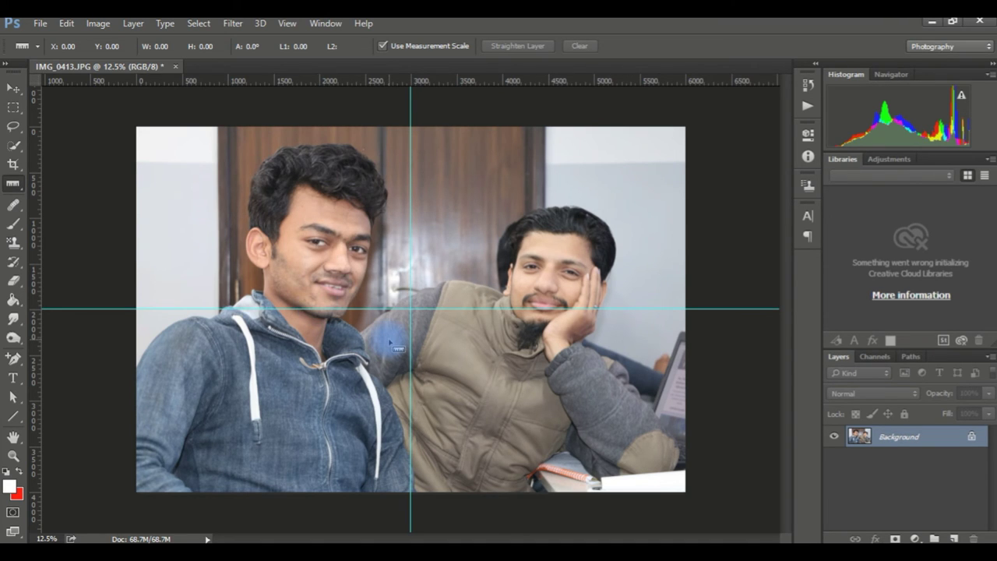
click(324, 24)
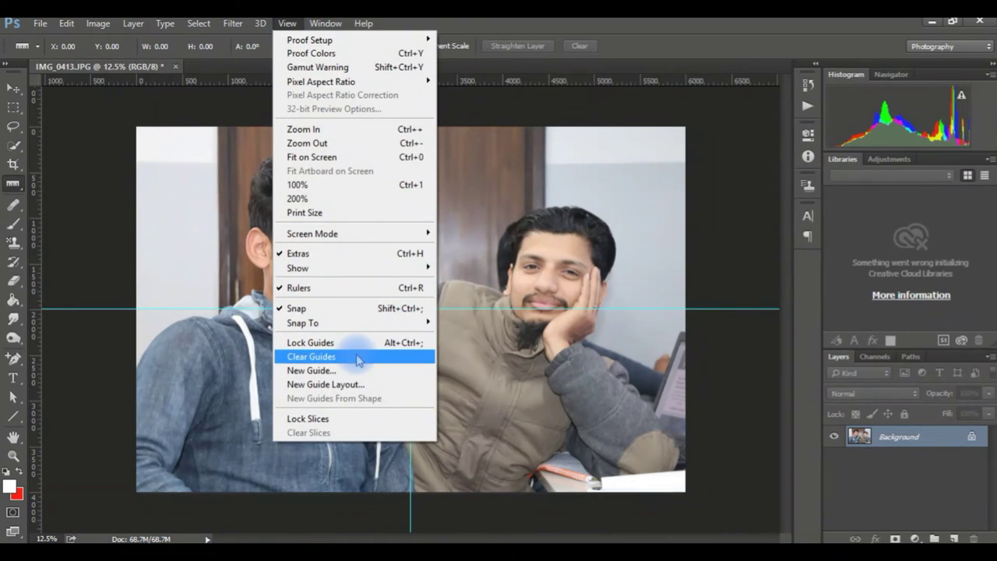
click(359, 360)
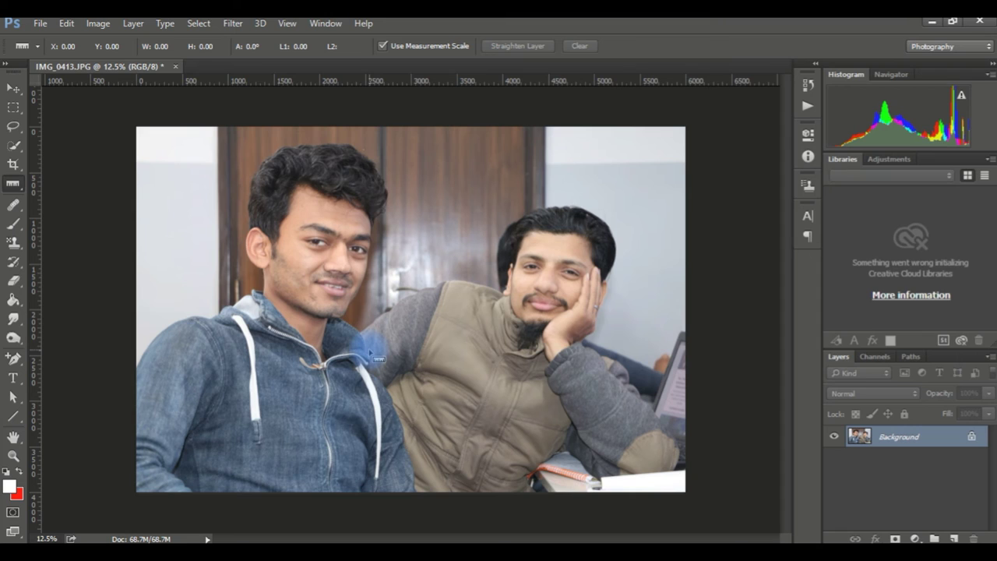